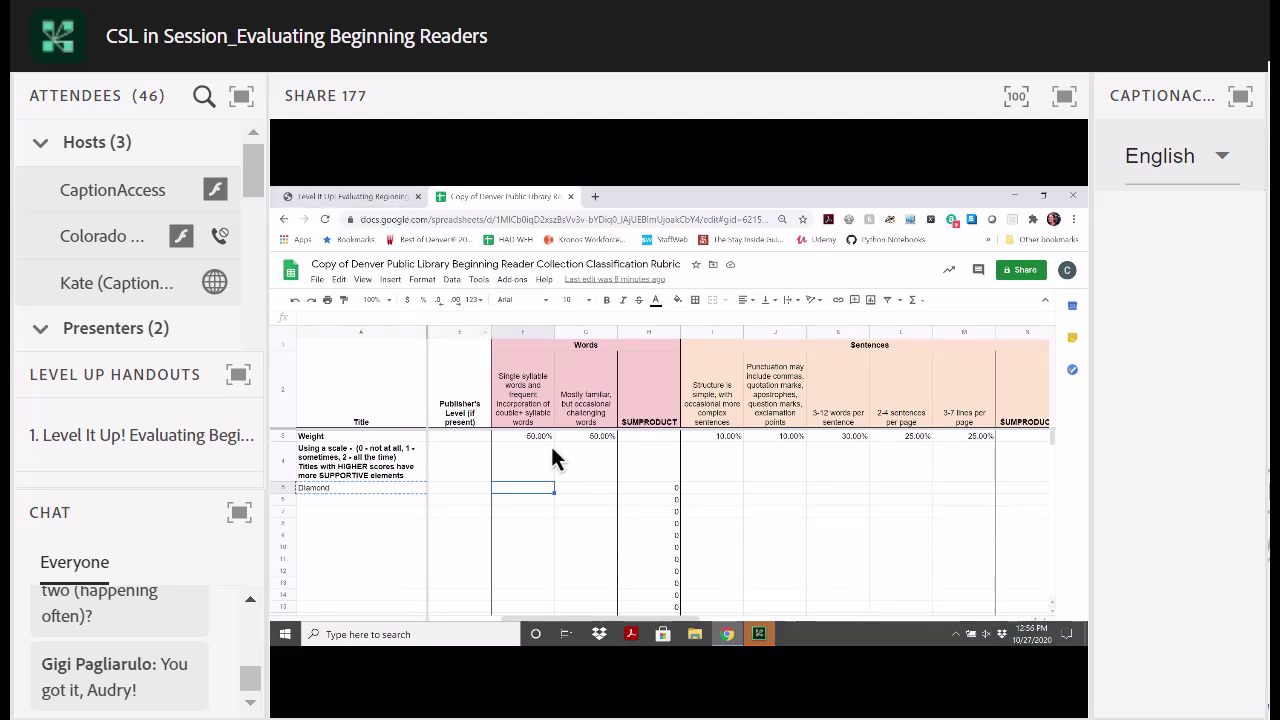
# Compare the Diamond sample pages with the rubric's Words criteria, and review the Sentences criteria for the Diamond row
pyautogui.click(337, 194)
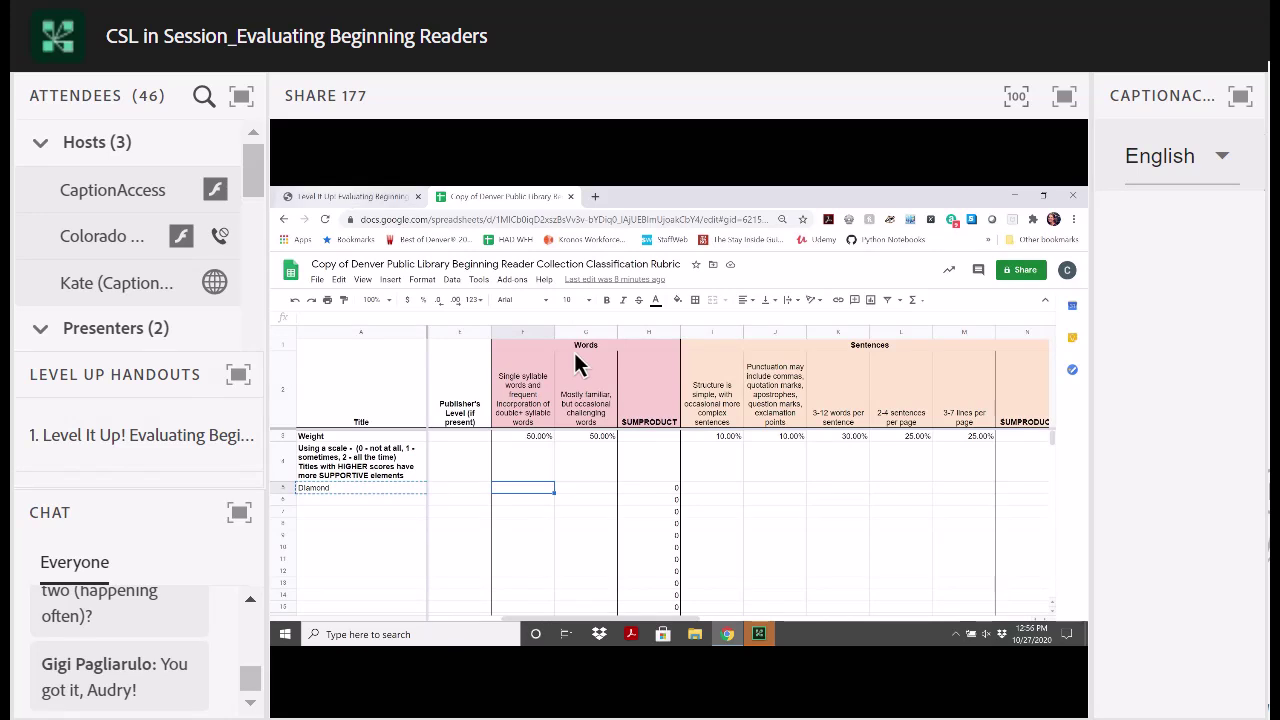
pyautogui.scroll(-3, 785, 548)
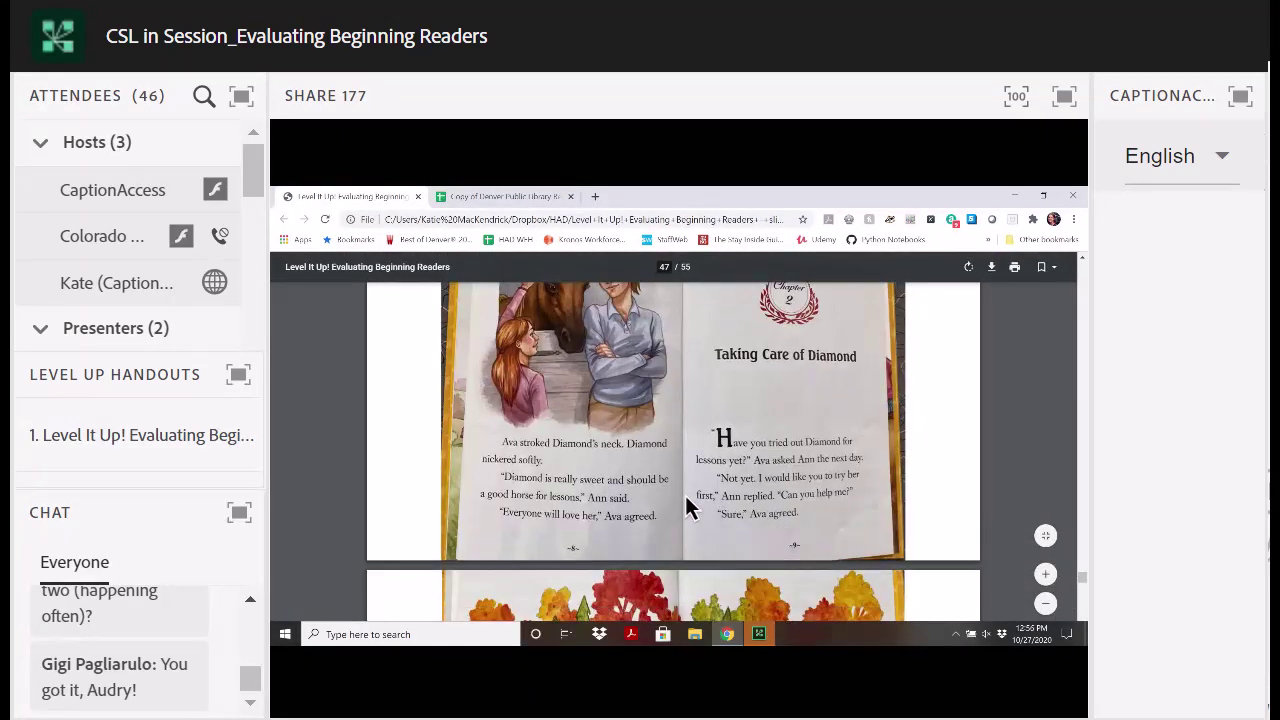
pyautogui.click(520, 196)
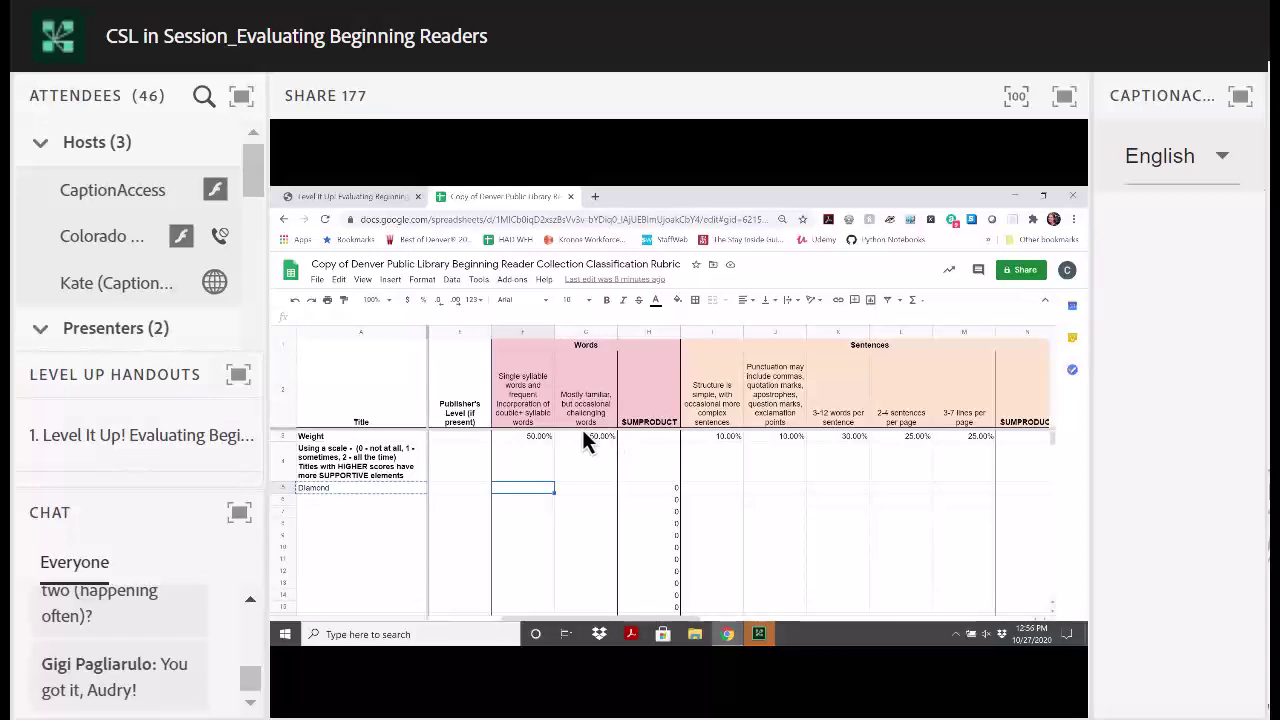
pyautogui.press('Right')
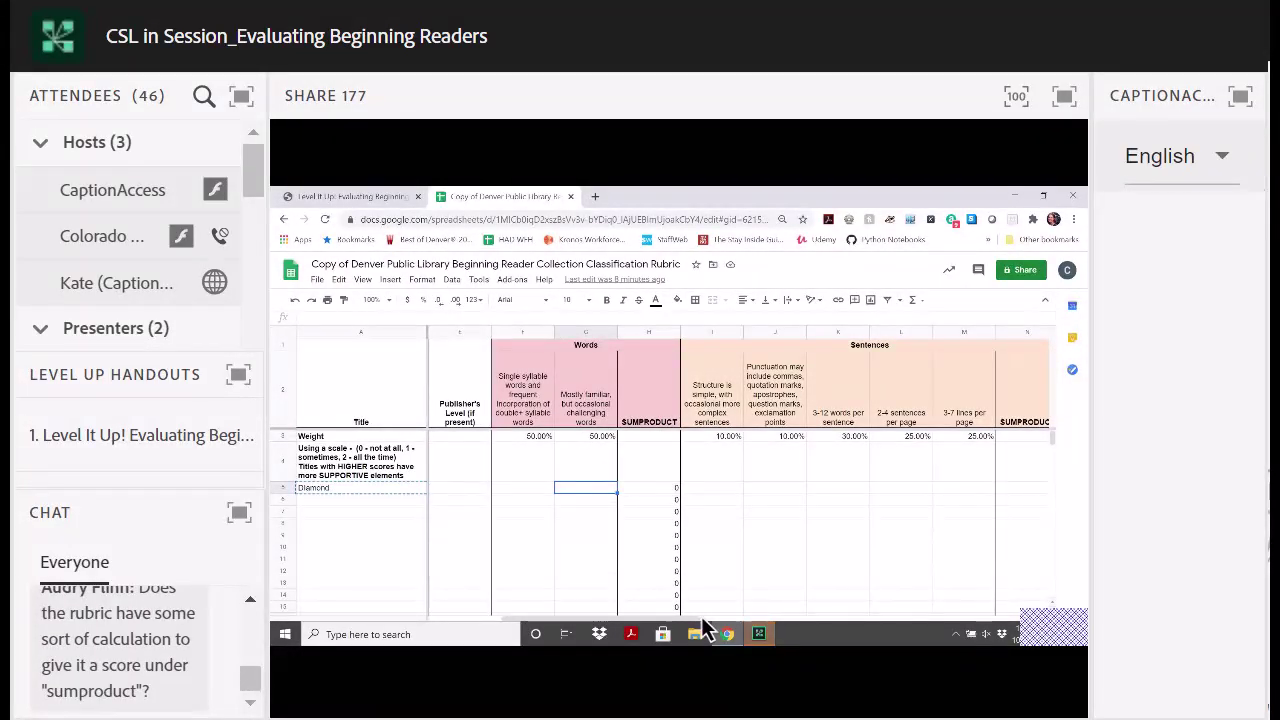
pyautogui.hscroll(1, 735, 617)
pyautogui.hscroll(2, 735, 617)
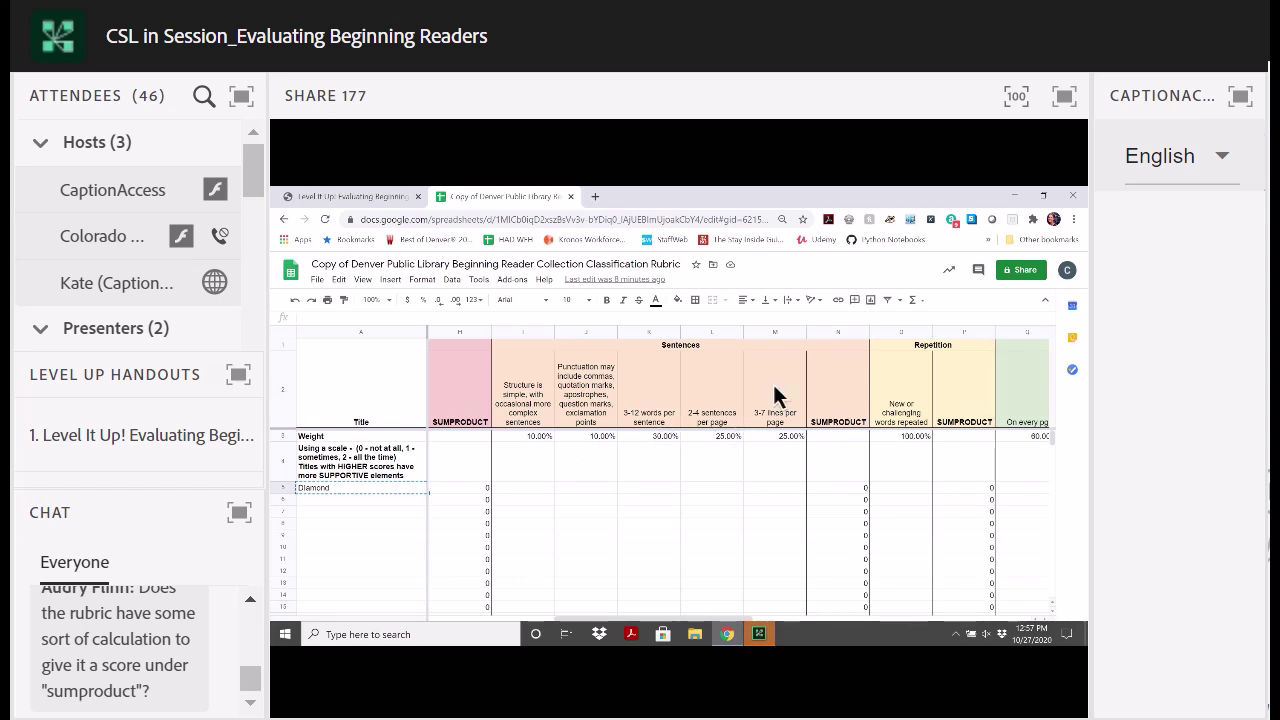
# Read the Diamond sample spreads on pages 48 and 49 of the Level It Up! slides
pyautogui.click(350, 196)
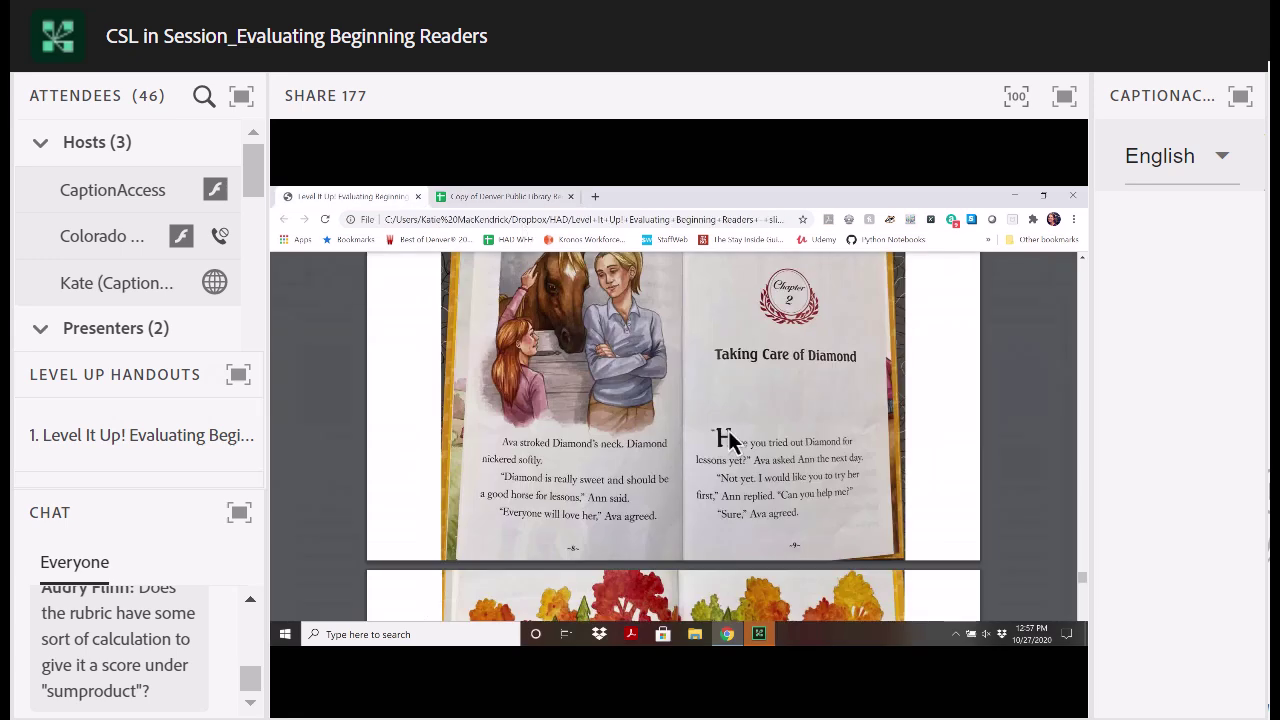
pyautogui.scroll(-5, 728, 430)
pyautogui.scroll(-1, 740, 430)
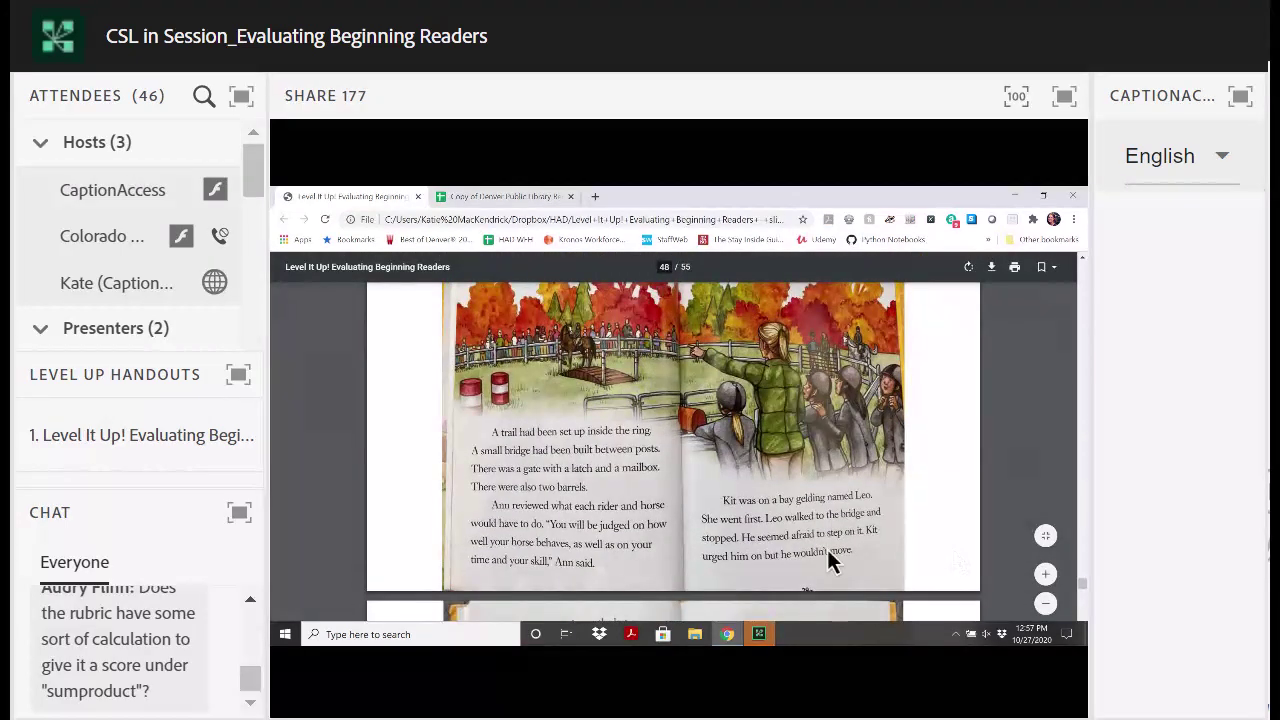
pyautogui.scroll(-3, 530, 570)
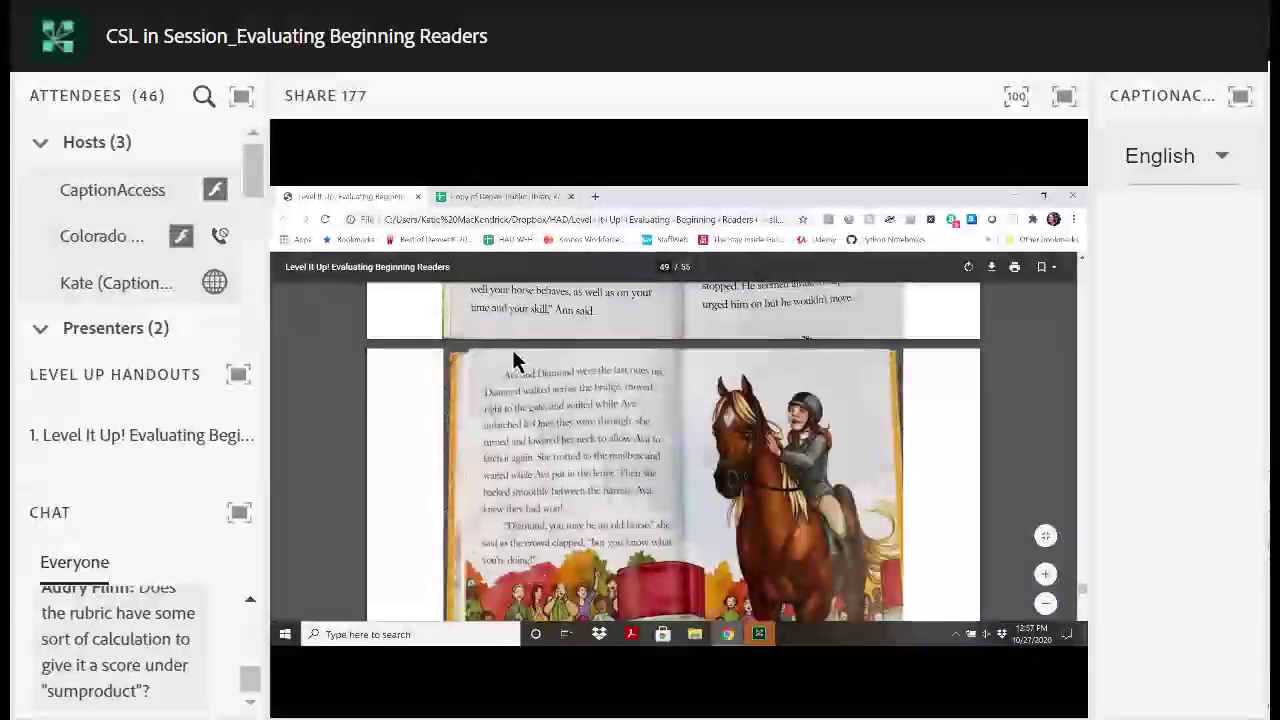
# Review the rubric's Repetition, Illustrations and Additional Criteria columns, and return to the title and author columns
pyautogui.hotkey('ctrl', 'Tab')
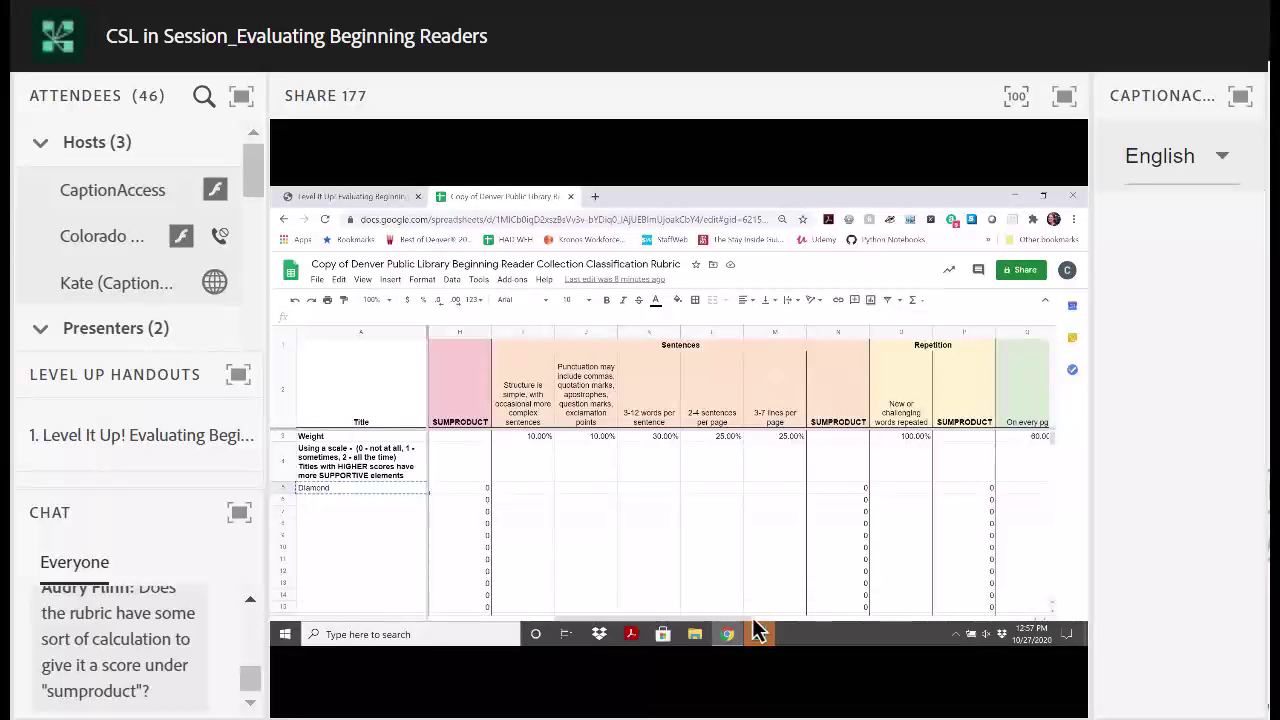
pyautogui.moveTo(806, 618); pyautogui.dragTo(891, 620)
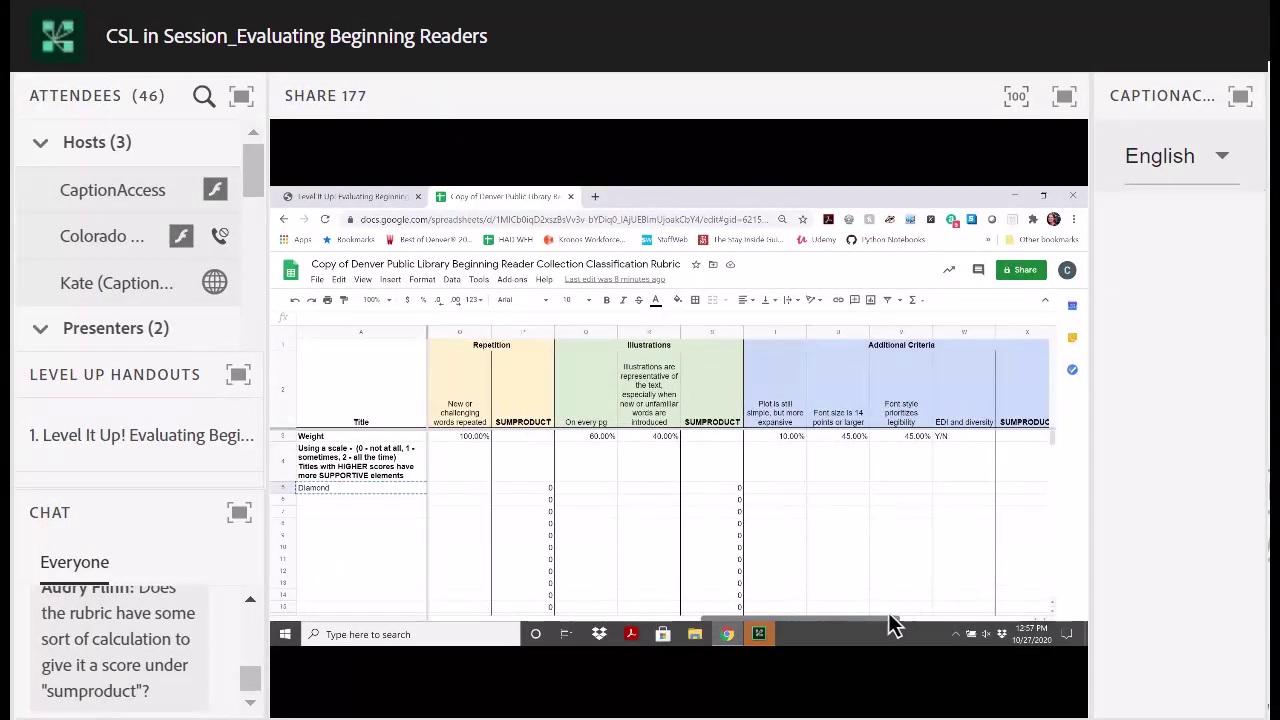
pyautogui.moveTo(800, 628); pyautogui.dragTo(493, 614)
pyautogui.click(427, 332)
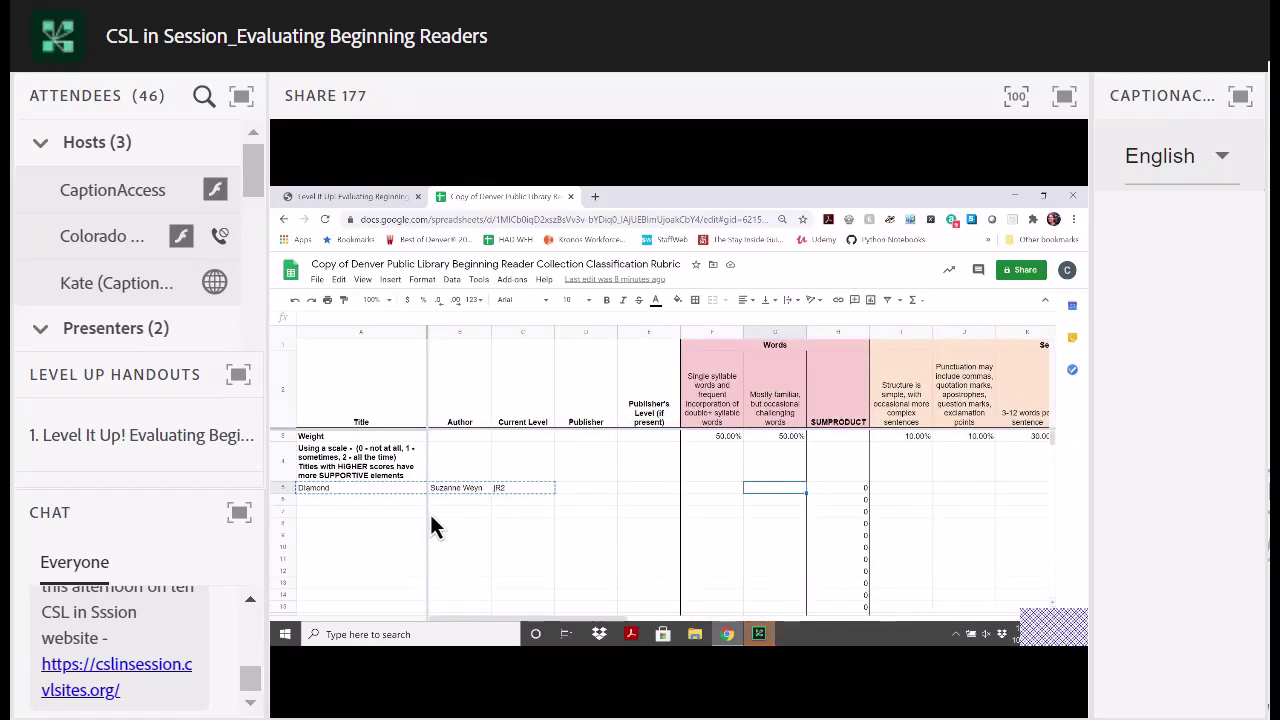
pyautogui.click(414, 560)
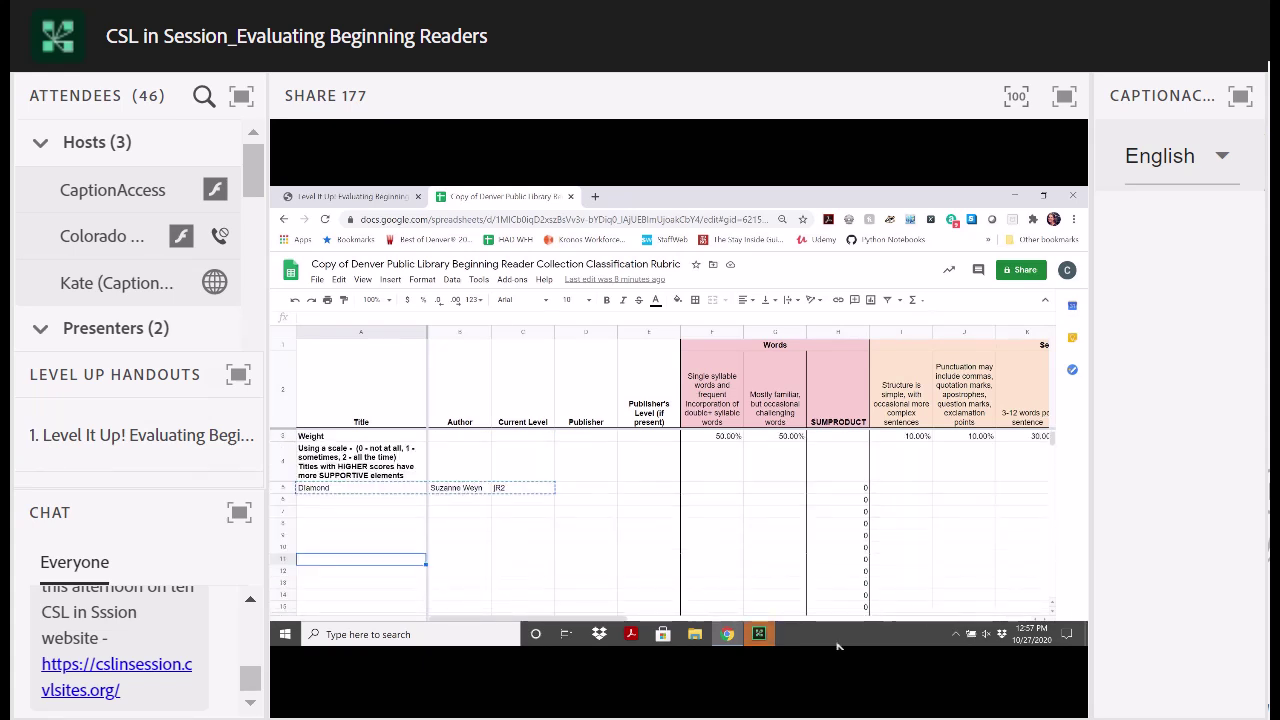
pyautogui.click(515, 571)
pyautogui.click(352, 197)
pyautogui.click(523, 195)
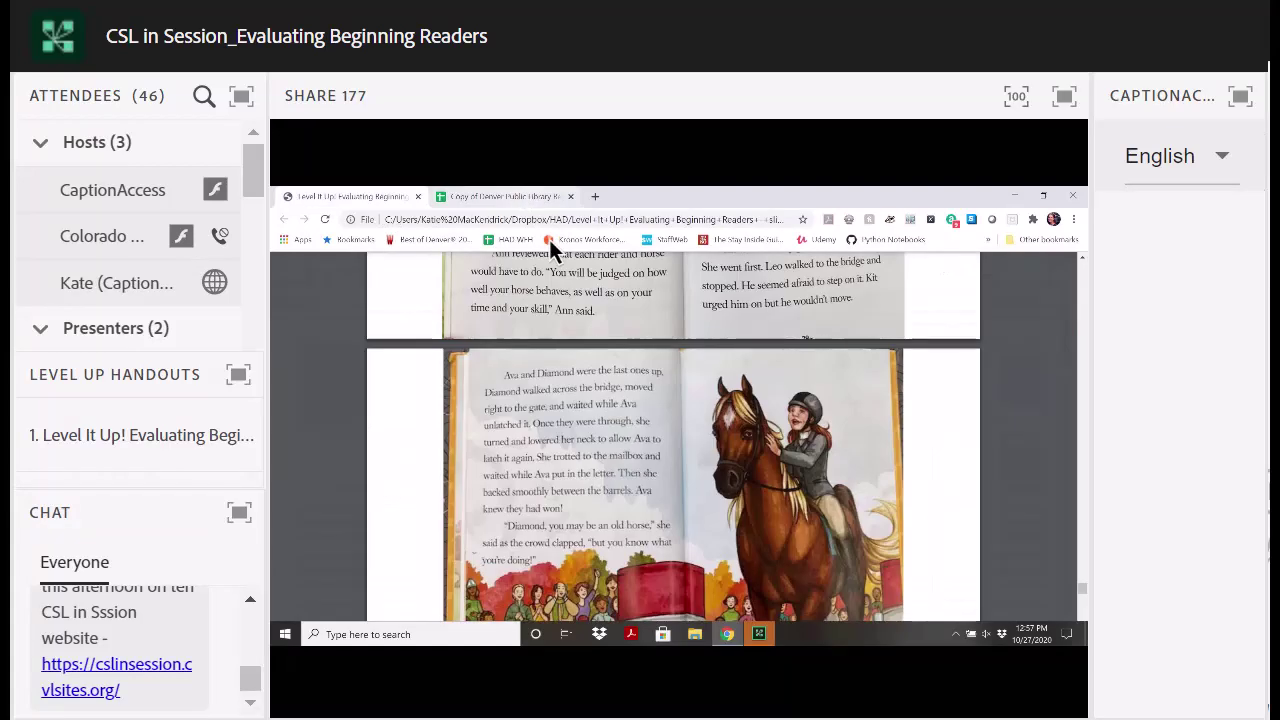
pyautogui.scroll(-9, 687, 487)
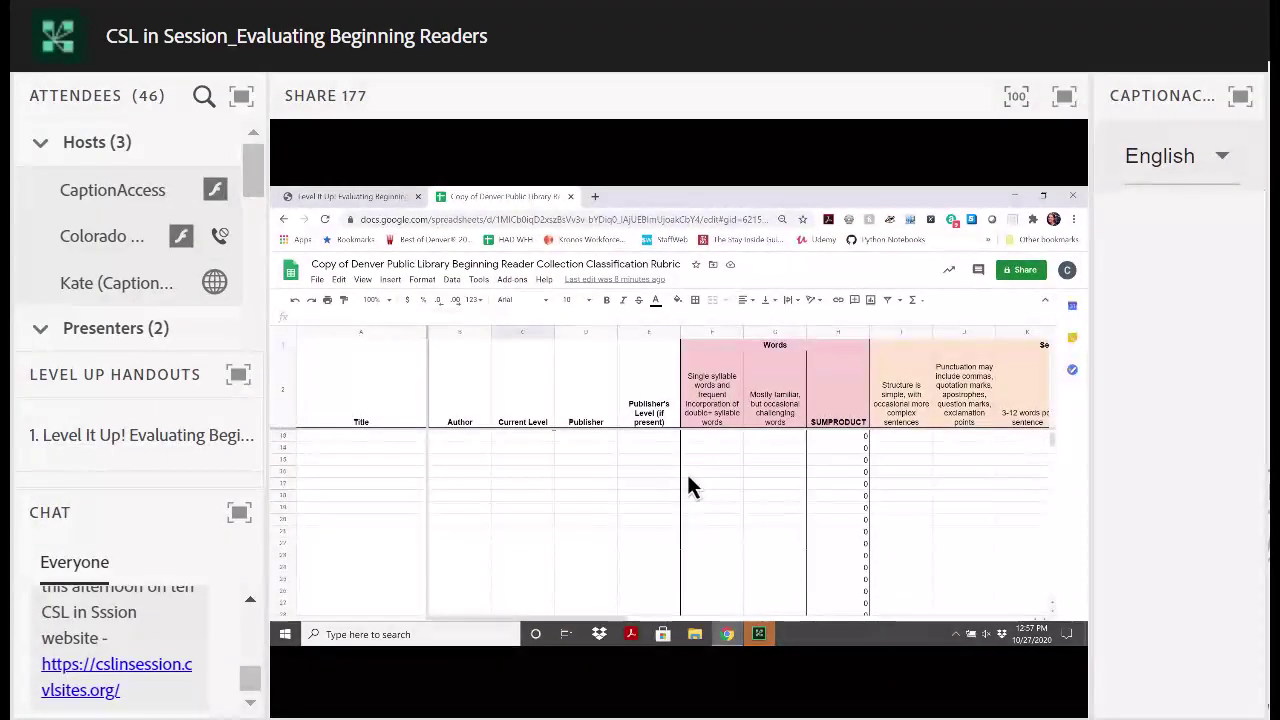
pyautogui.scroll(9, 687, 480)
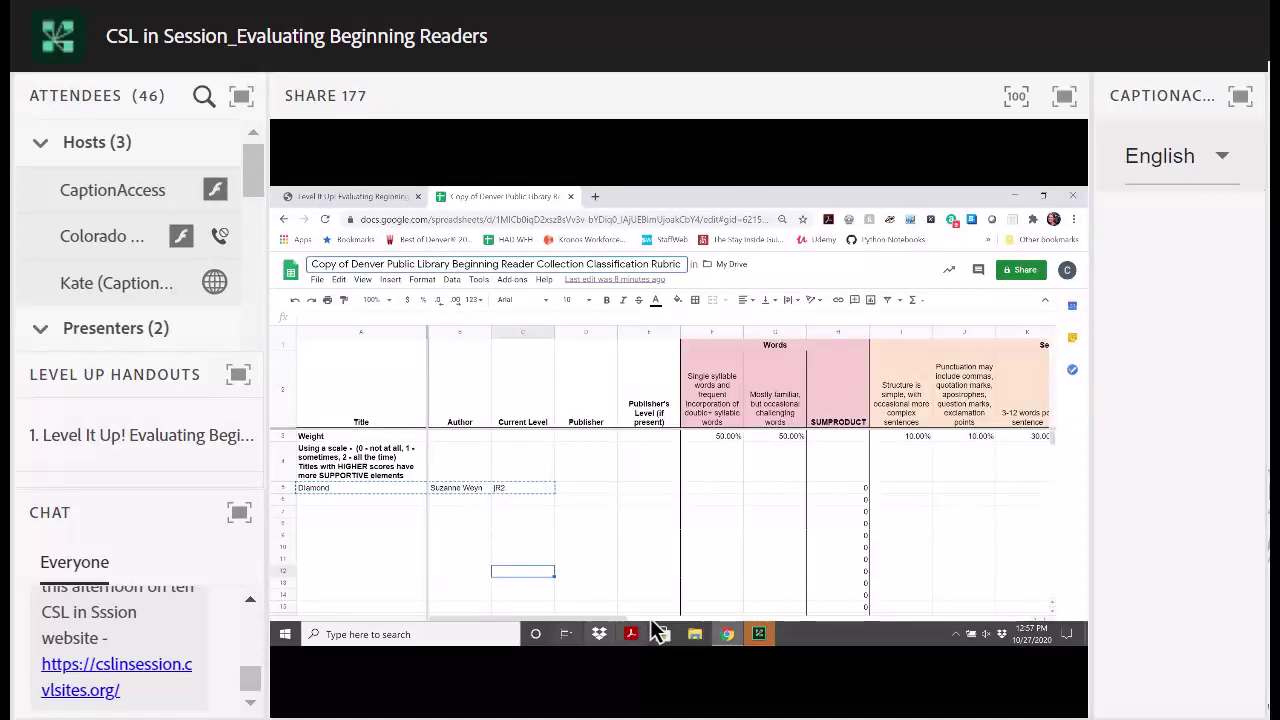
pyautogui.moveTo(651, 620); pyautogui.dragTo(390, 604)
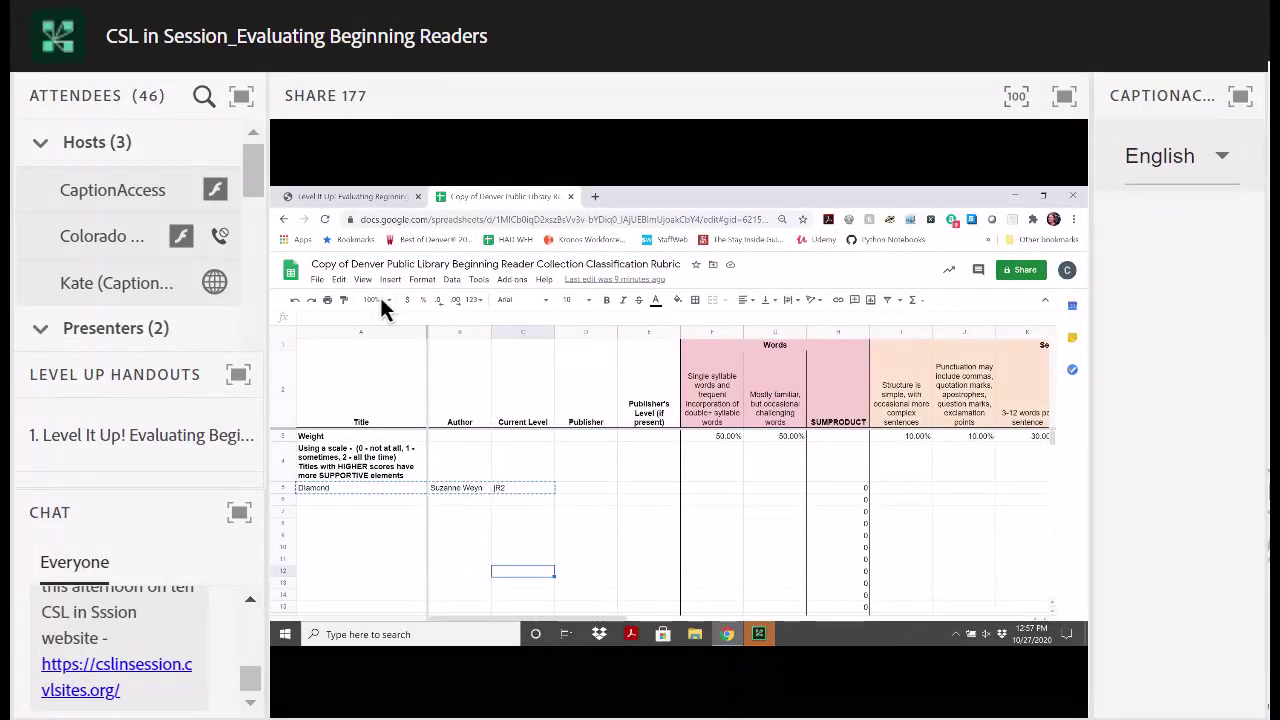
# Go to the Sheets home page and open the Level 3 sheet in another copy of the classification rubric
pyautogui.click(295, 271)
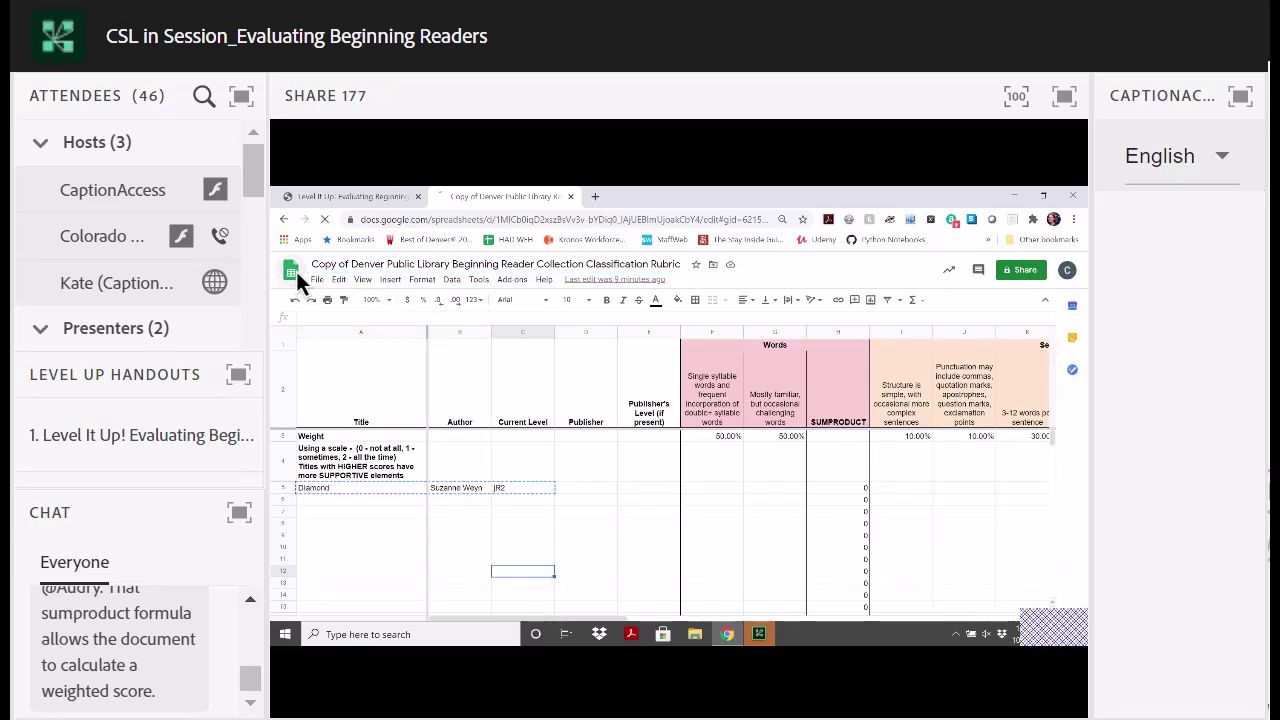
pyautogui.click(760, 635)
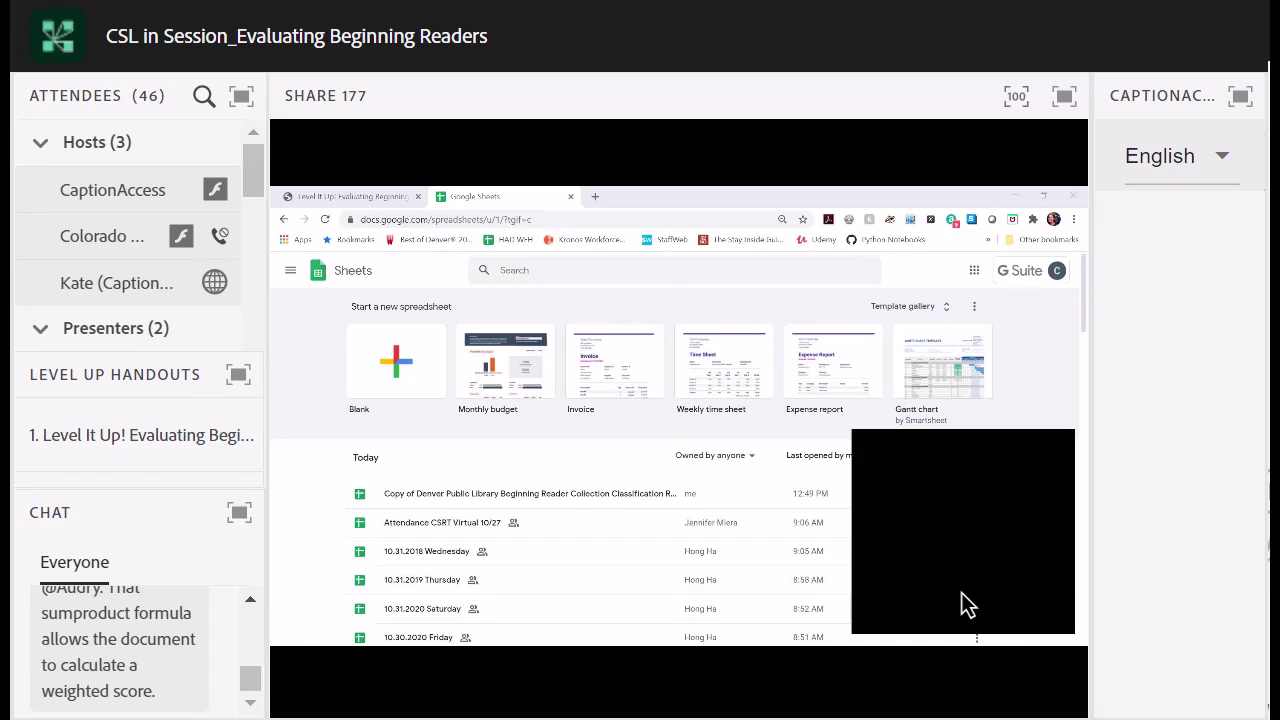
pyautogui.click(283, 219)
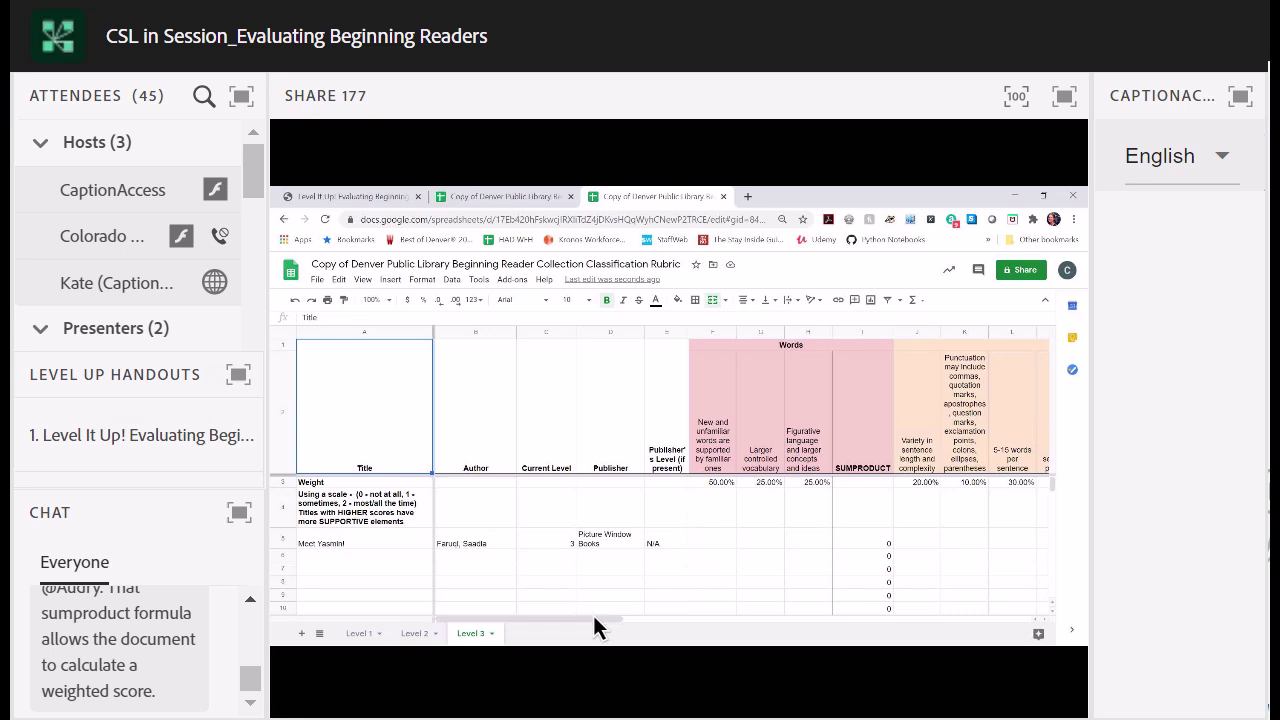
# Review the Level 3 rubric's Words, Sentences and Repetition criteria, and revisit the sample pages and the first rubric copy
pyautogui.moveTo(594, 617); pyautogui.dragTo(680, 617)
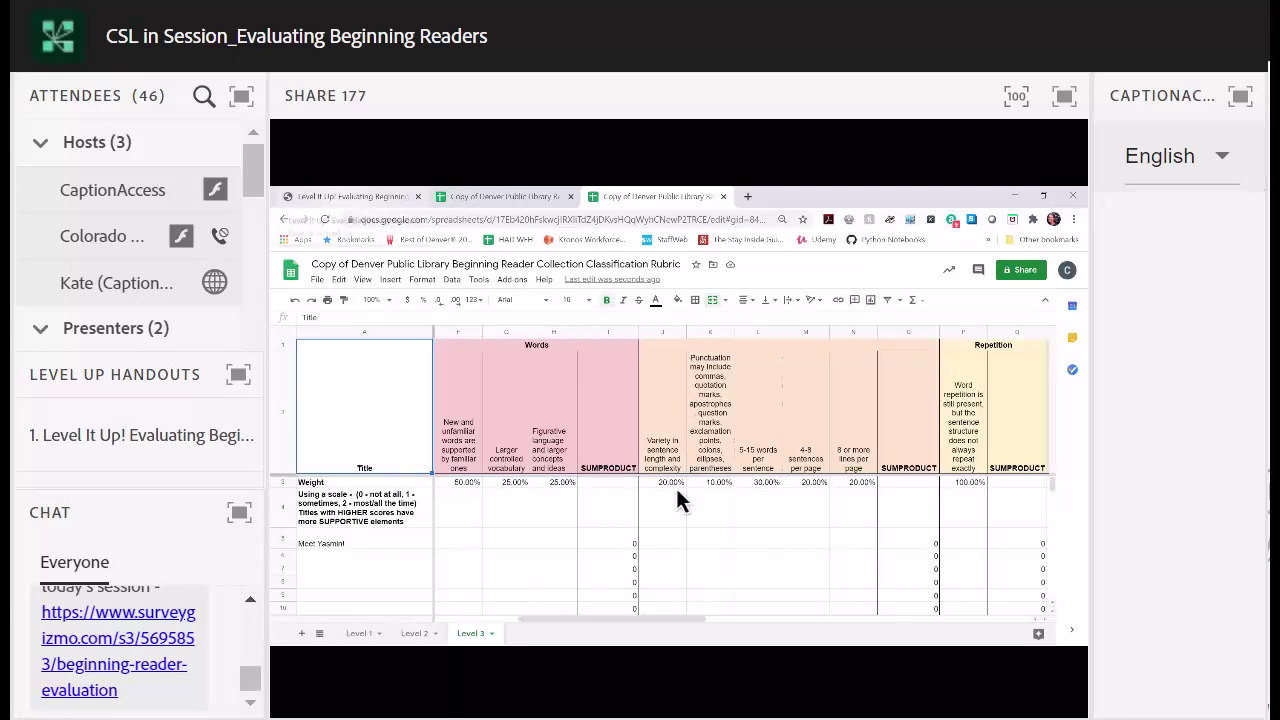
pyautogui.hotkey('ctrl', '1')
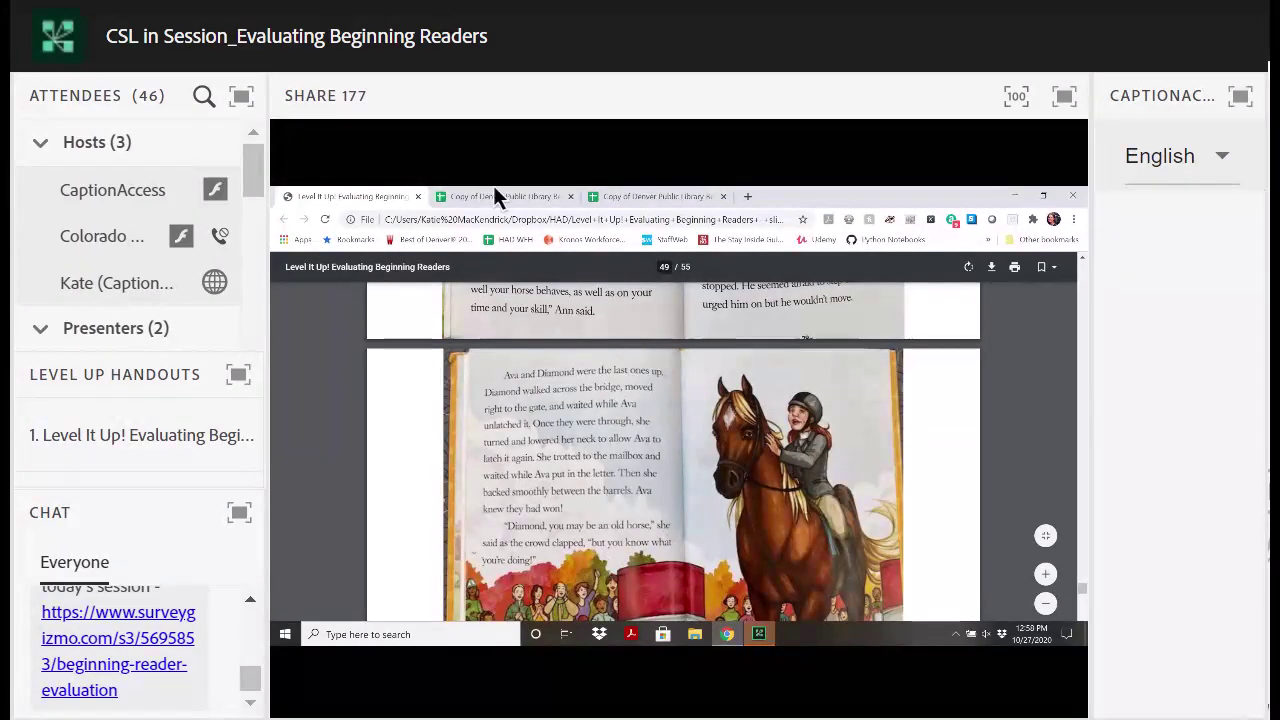
pyautogui.click(645, 195)
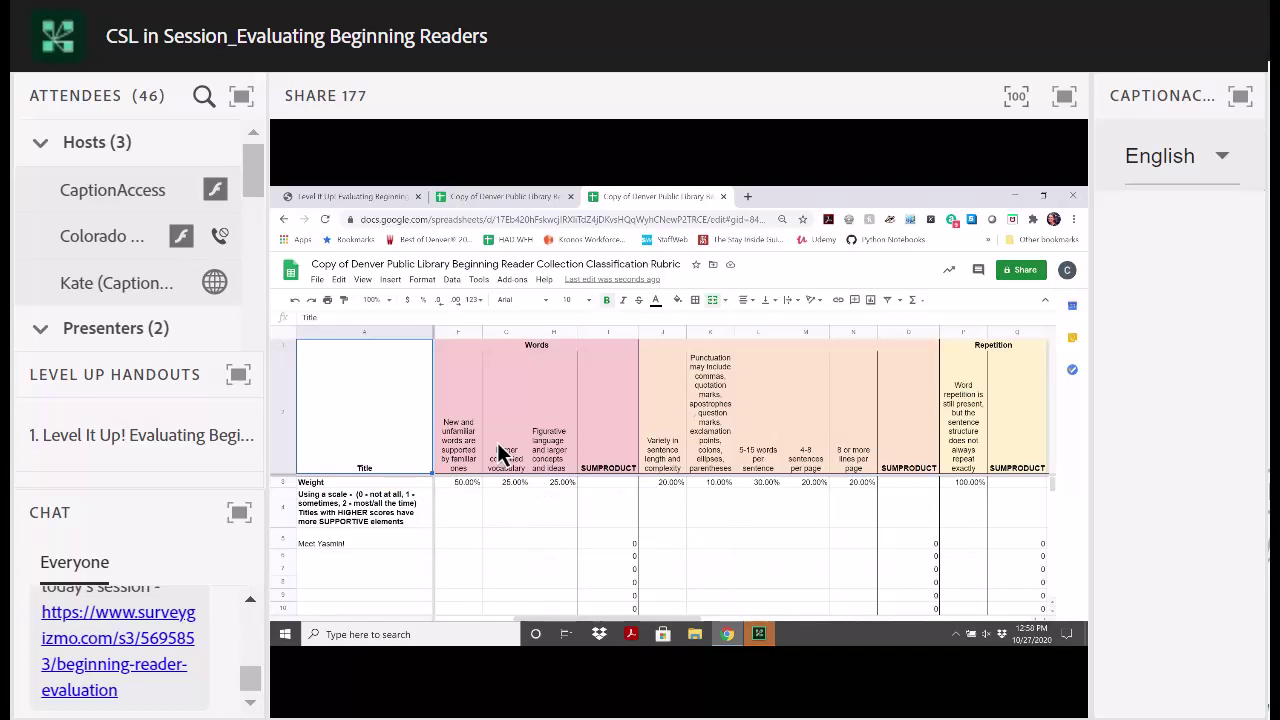
pyautogui.click(560, 196)
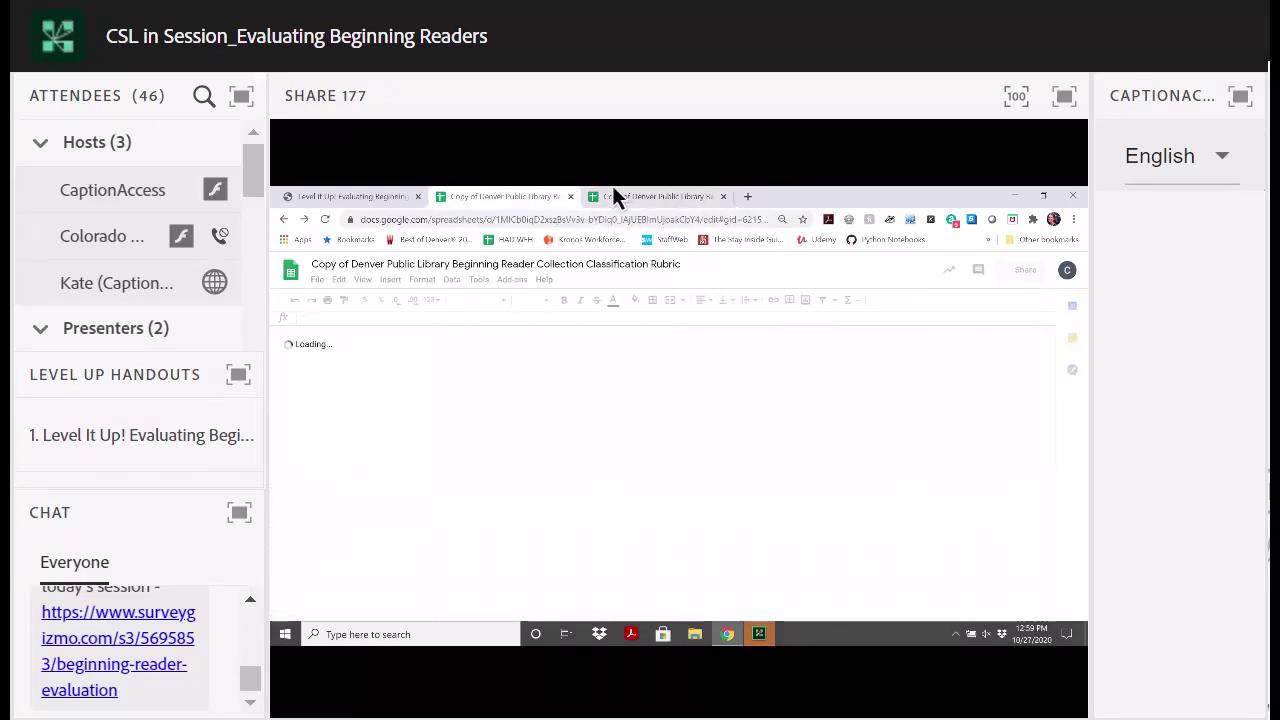
# Return to the Level It Up! slides and switch to the CSL in Session meeting window
pyautogui.click(382, 194)
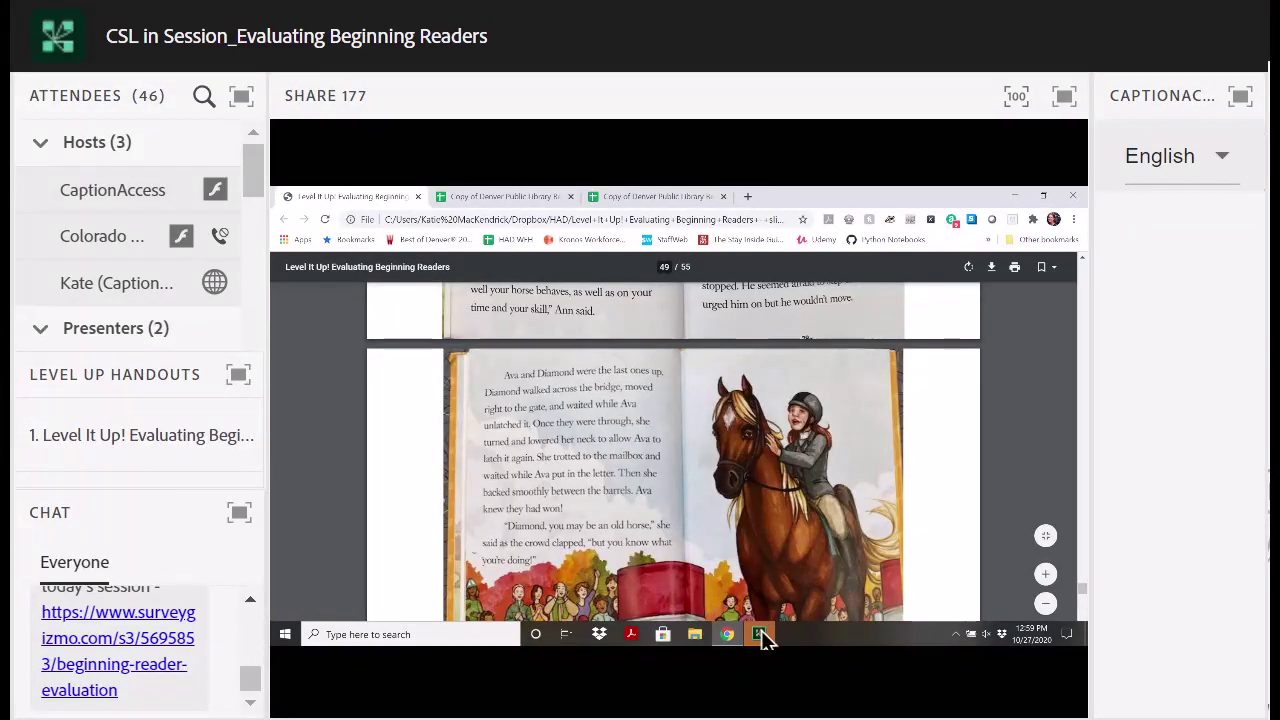
pyautogui.moveTo(761, 636)
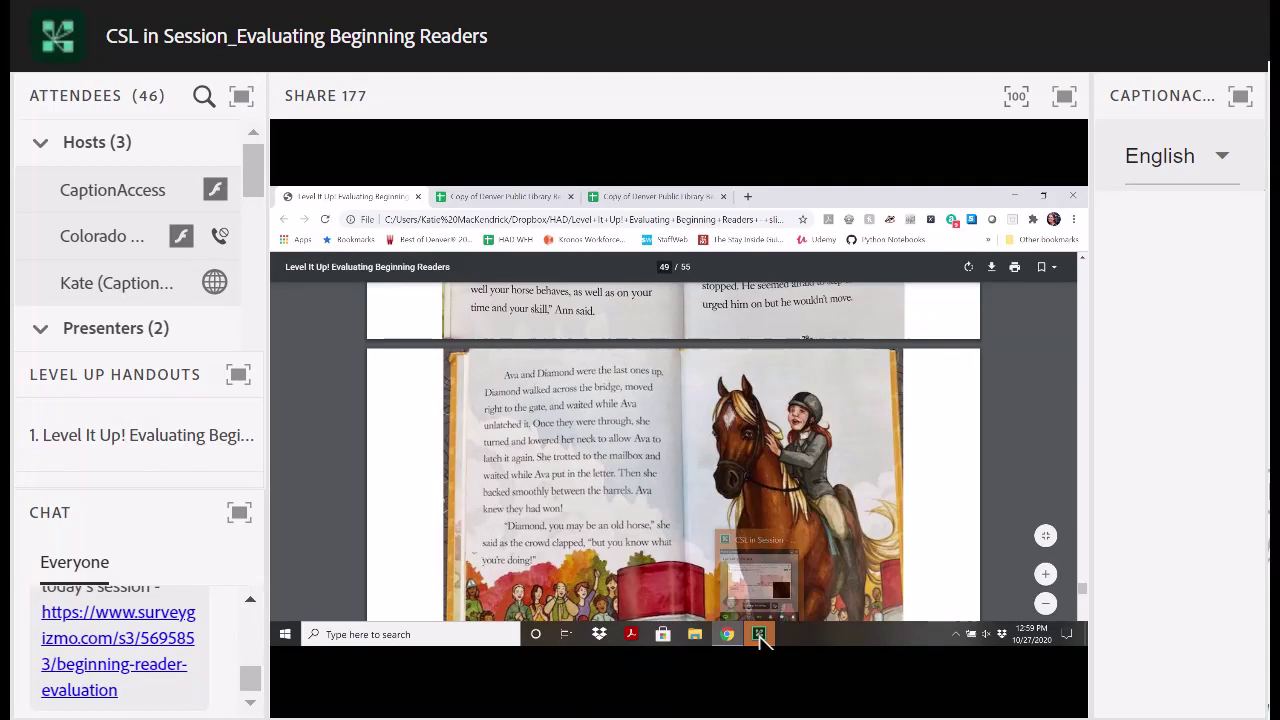
pyautogui.click(760, 634)
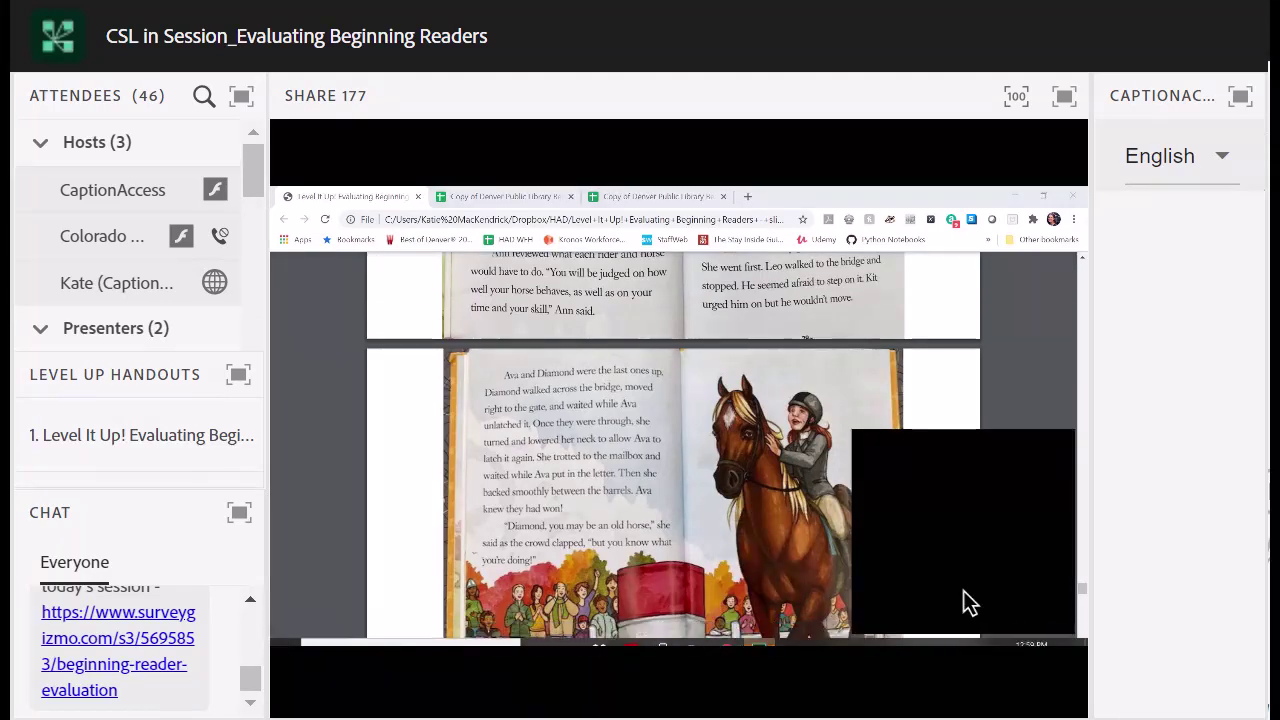